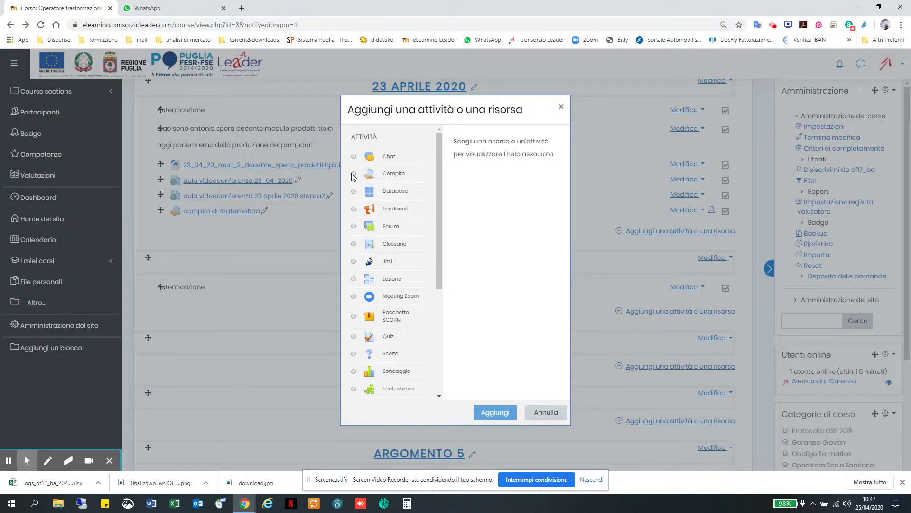
Add a Compito activity to the 30 Aprile 2020 section and title it "compito di algebra_25 aprile 2020"
{"action": "left_click", "coordinate": [354, 174]}
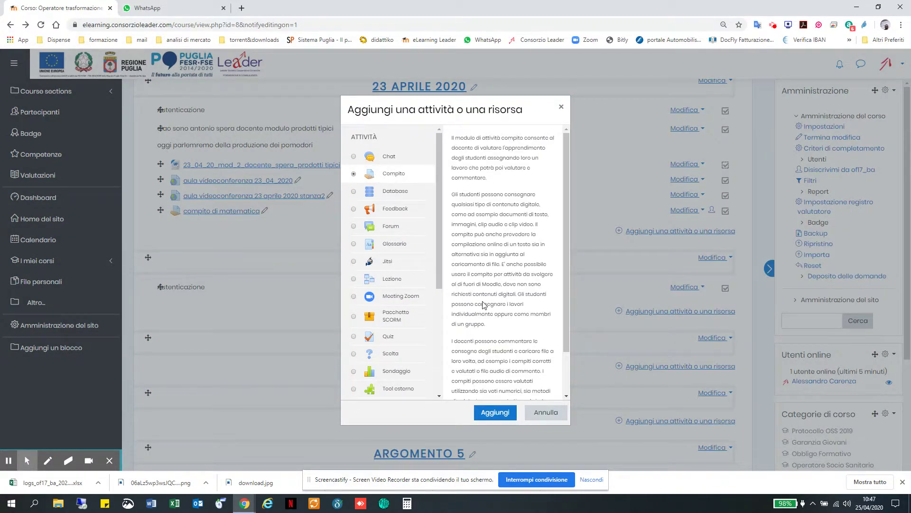
{"action": "left_click", "coordinate": [496, 412]}
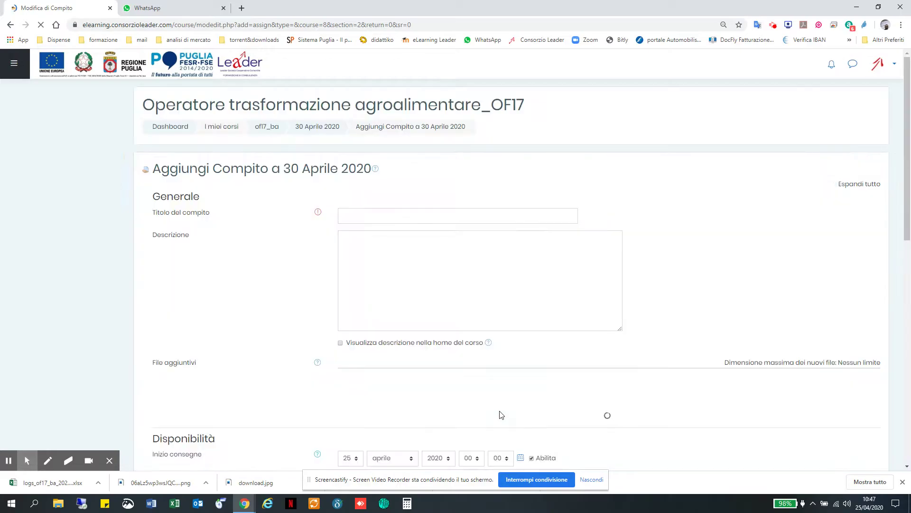
{"action": "left_click", "coordinate": [384, 216]}
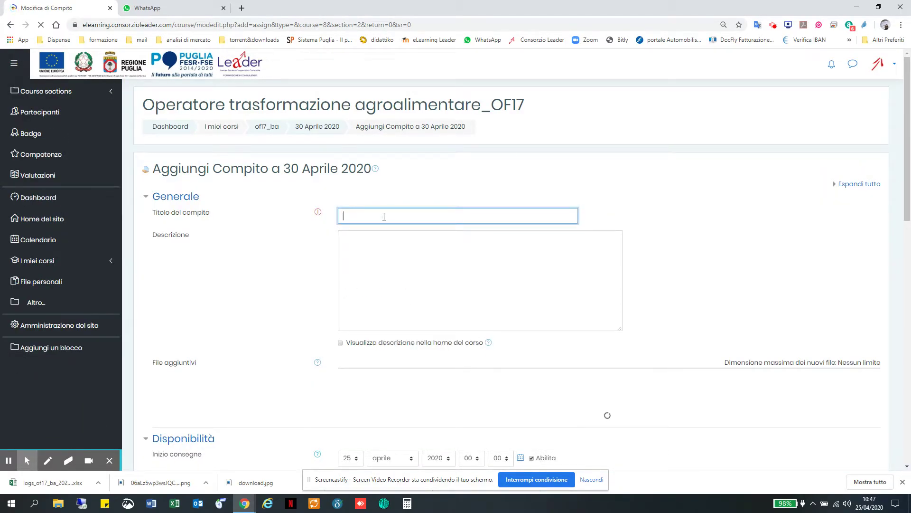
{"action": "scroll", "coordinate": [384, 219], "scroll_direction": "down", "scroll_amount": 15}
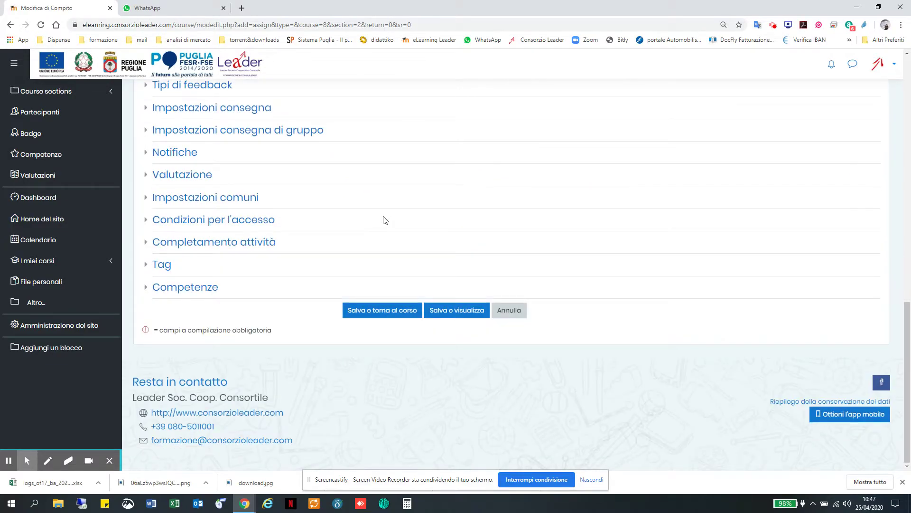
{"action": "scroll", "coordinate": [385, 221], "scroll_direction": "up", "scroll_amount": 15}
{"action": "left_click", "coordinate": [379, 201]}
{"action": "type", "text": "compit"}
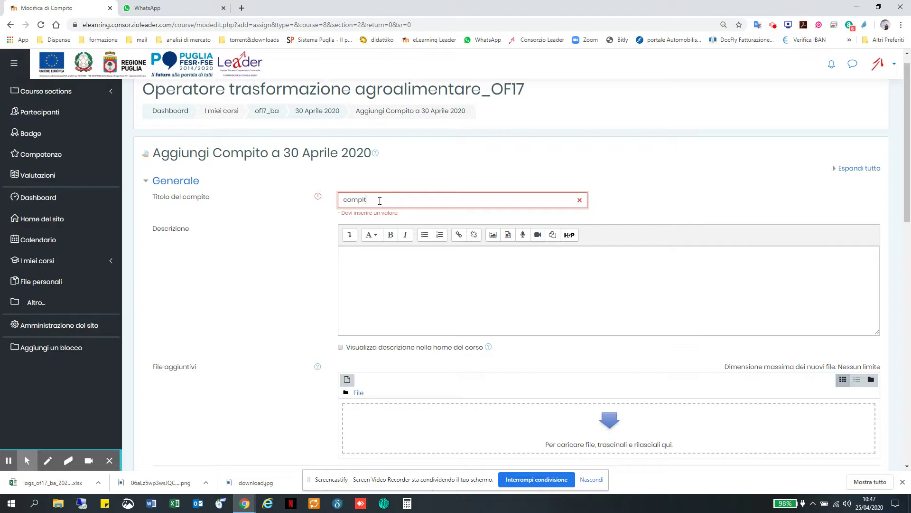
{"action": "type", "text": "o di algebra"}
{"action": "type", "text": "_25 "}
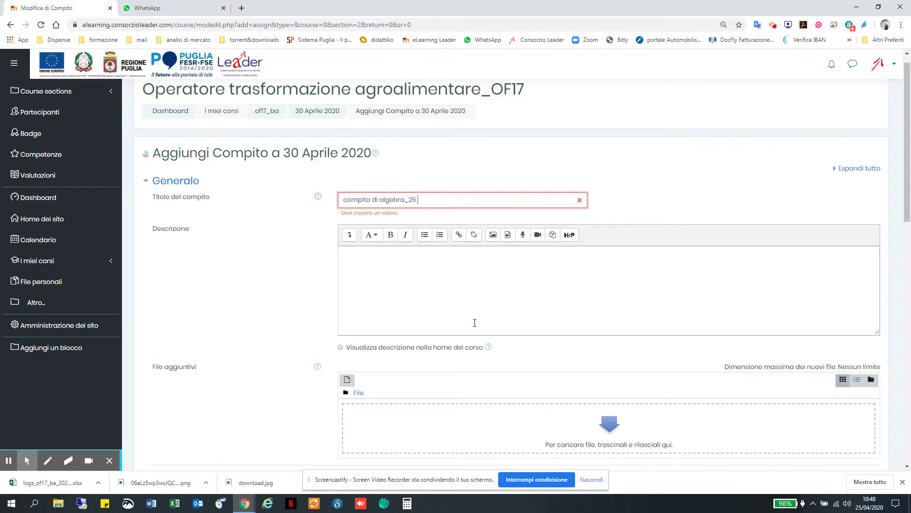
{"action": "type", "text": "aprile 2020"}
Attach safety.png from the recent files as an additional file of the assignment, leaving the description empty
{"action": "scroll", "coordinate": [475, 323], "scroll_direction": "down", "scroll_amount": 2}
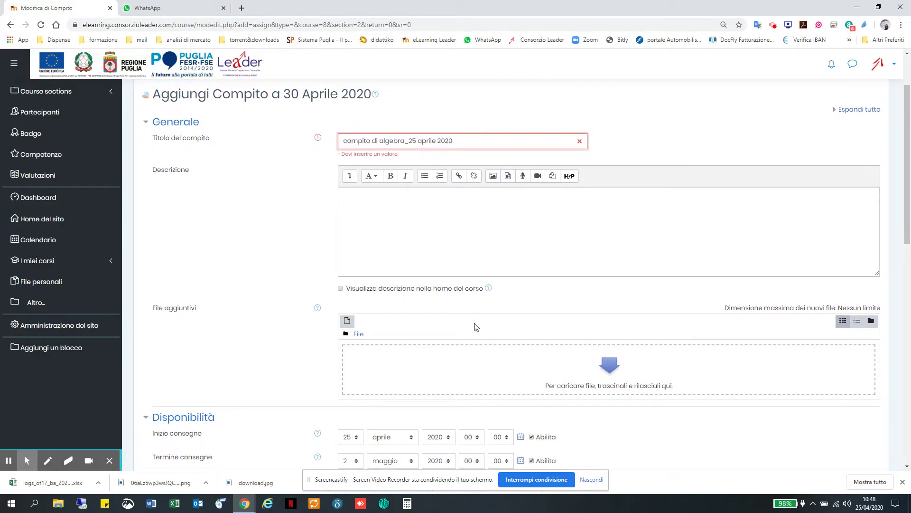
{"action": "left_click", "coordinate": [384, 219]}
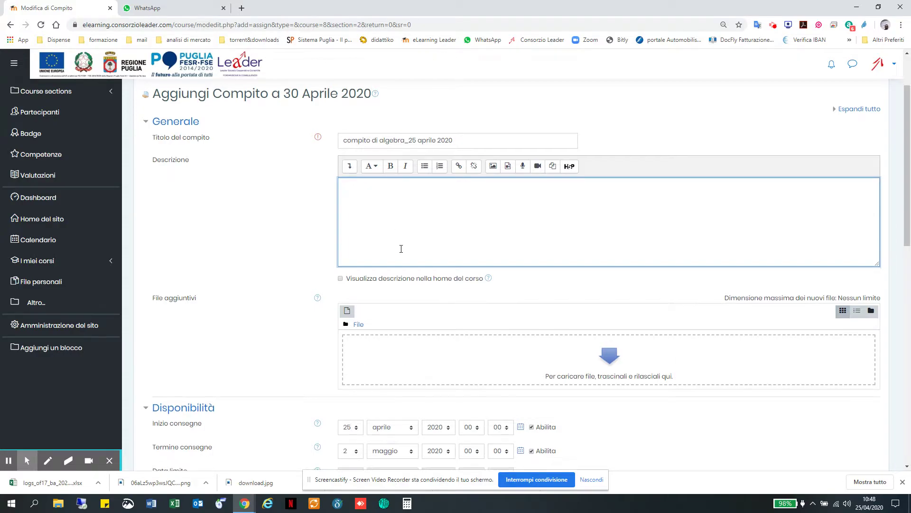
{"action": "scroll", "coordinate": [401, 251], "scroll_direction": "down", "scroll_amount": 1}
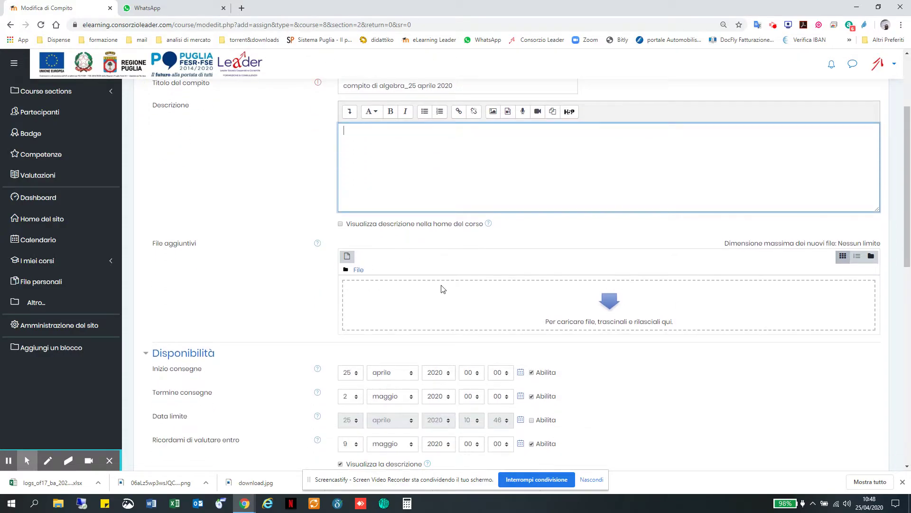
{"action": "left_click", "coordinate": [347, 256]}
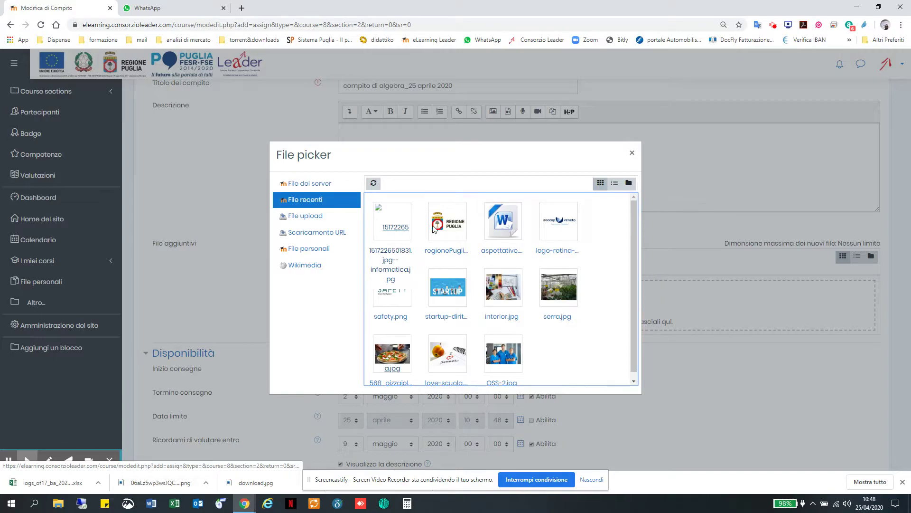
{"action": "left_click", "coordinate": [398, 289]}
{"action": "left_click", "coordinate": [392, 279]}
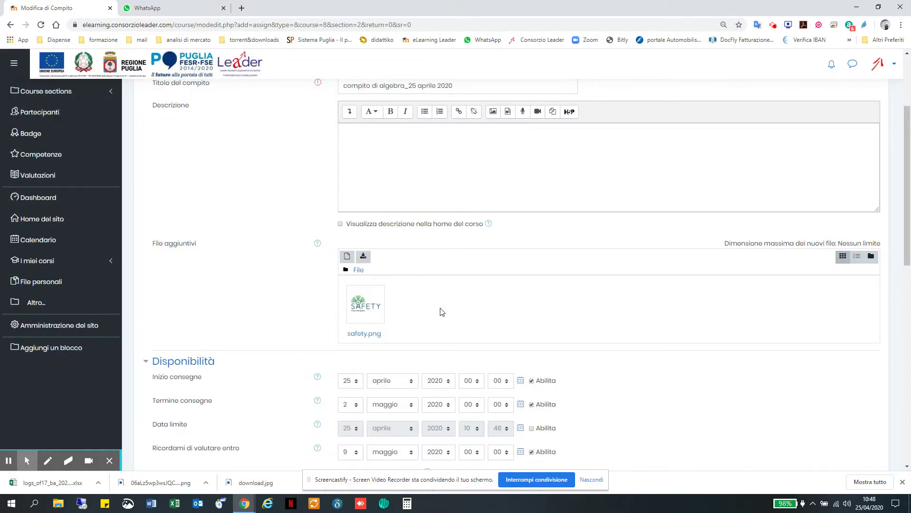
Review the assignment's availability dates and submission types, including the choices for the maximum number of uploadable files
{"action": "scroll", "coordinate": [443, 306], "scroll_direction": "down", "scroll_amount": 1}
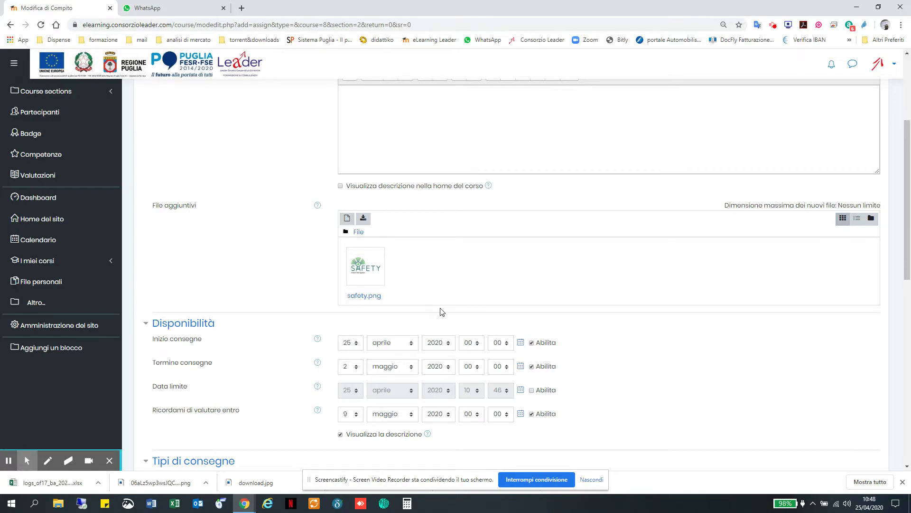
{"action": "scroll", "coordinate": [441, 266], "scroll_direction": "down", "scroll_amount": 3}
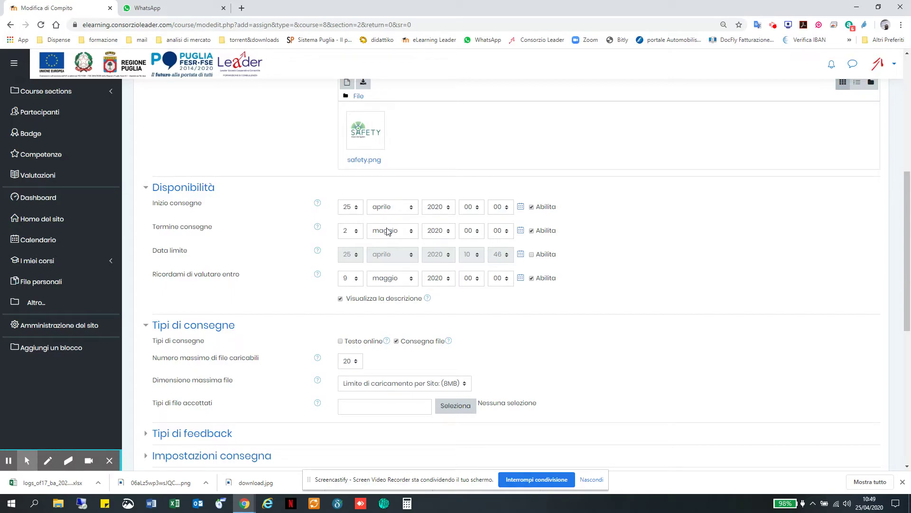
{"action": "scroll", "coordinate": [397, 244], "scroll_direction": "down", "scroll_amount": 1}
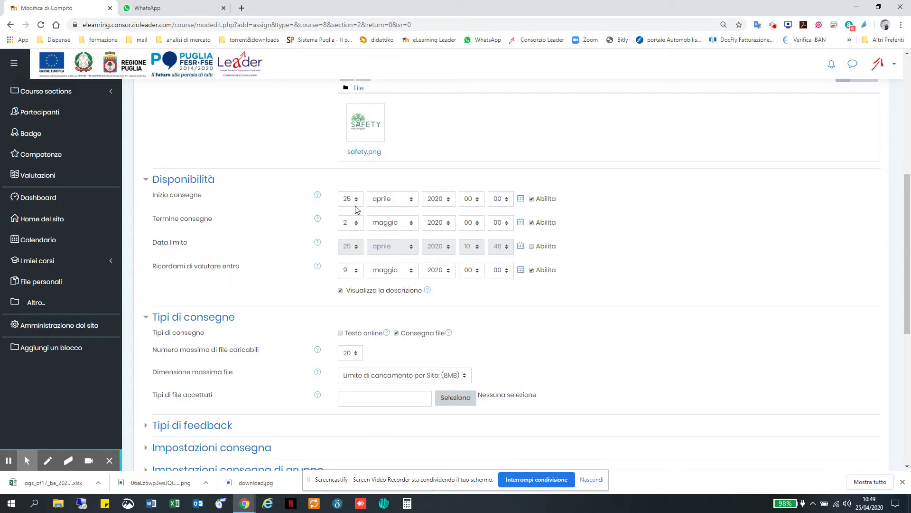
{"action": "scroll", "coordinate": [453, 238], "scroll_direction": "down", "scroll_amount": 2}
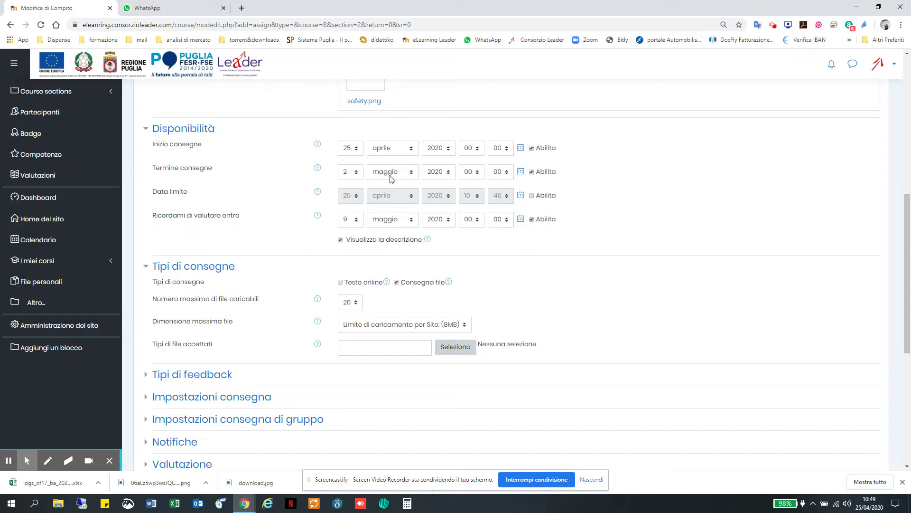
{"action": "scroll", "coordinate": [466, 266], "scroll_direction": "down", "scroll_amount": 2}
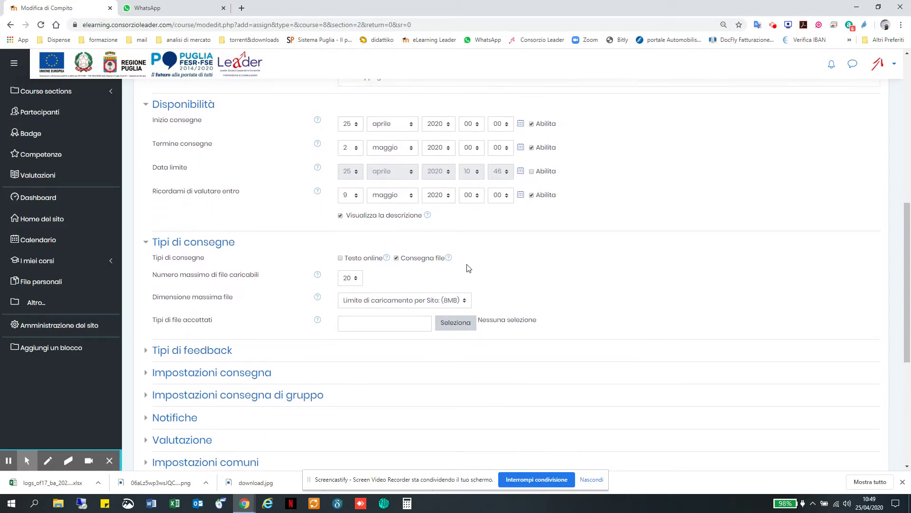
{"action": "scroll", "coordinate": [467, 265], "scroll_direction": "down", "scroll_amount": 2}
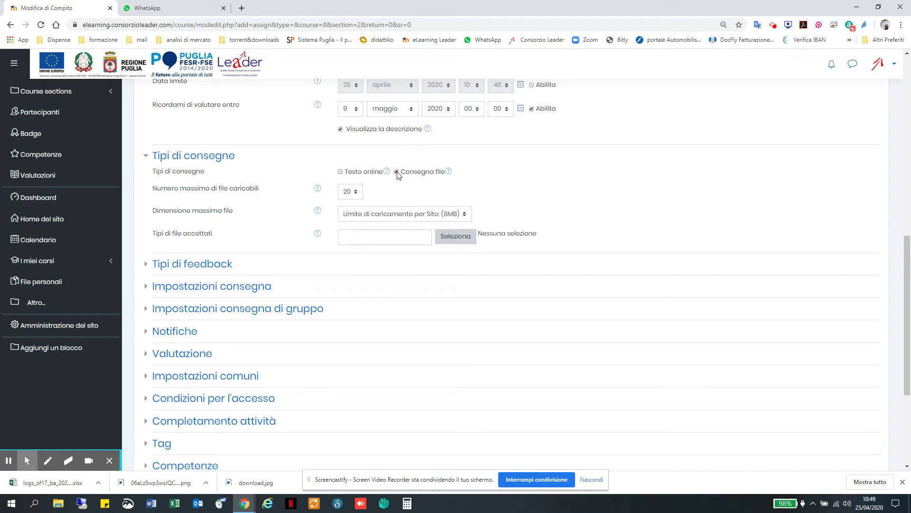
{"action": "left_click", "coordinate": [352, 193]}
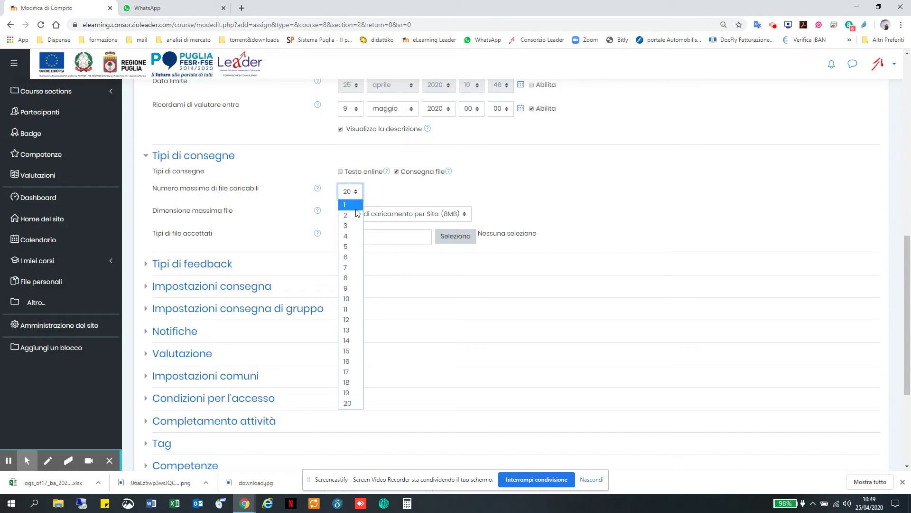
{"action": "left_click", "coordinate": [389, 195]}
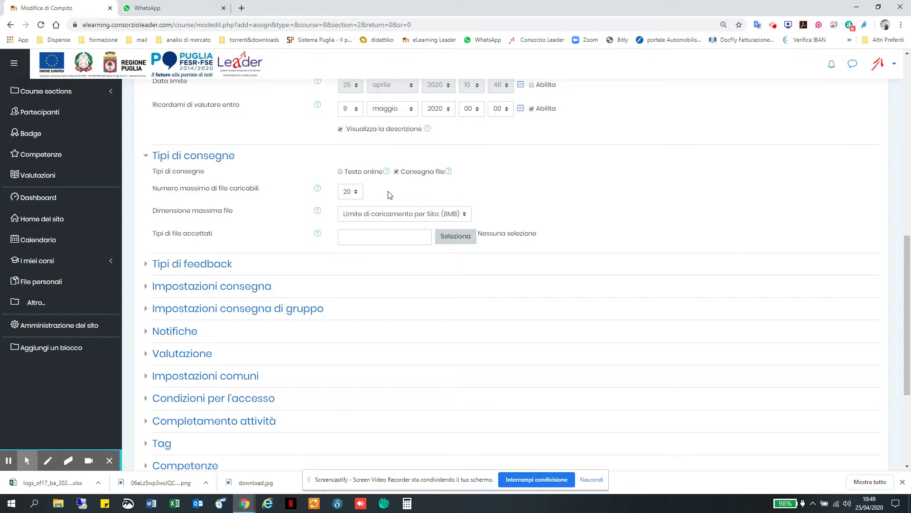
{"action": "scroll", "coordinate": [395, 269], "scroll_direction": "down", "scroll_amount": 1}
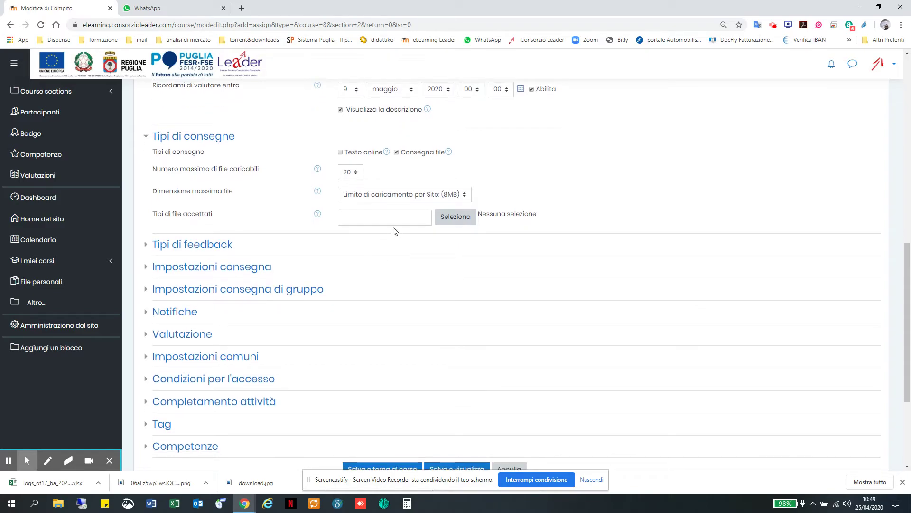
Expand and review the assignment's feedback types, submission settings and notification options
{"action": "left_click", "coordinate": [205, 247]}
{"action": "scroll", "coordinate": [227, 259], "scroll_direction": "down", "scroll_amount": 1}
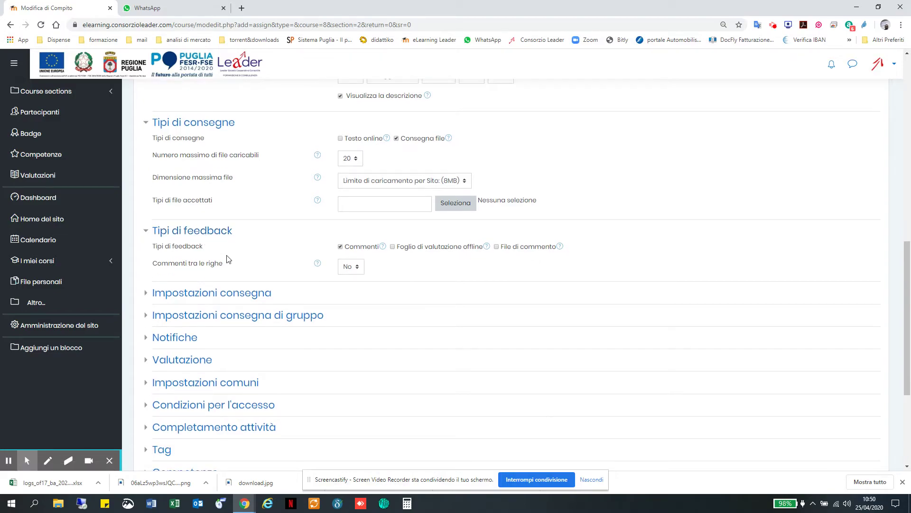
{"action": "scroll", "coordinate": [227, 259], "scroll_direction": "down", "scroll_amount": 2}
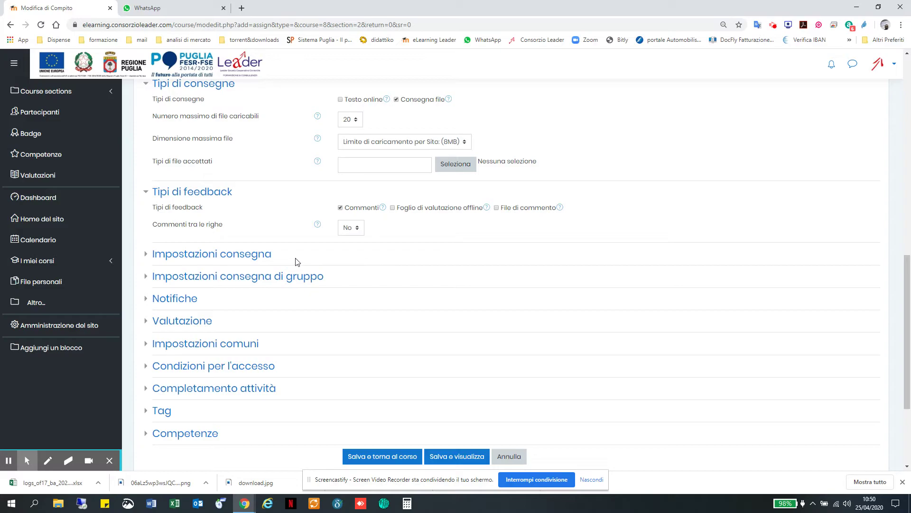
{"action": "left_click", "coordinate": [254, 254]}
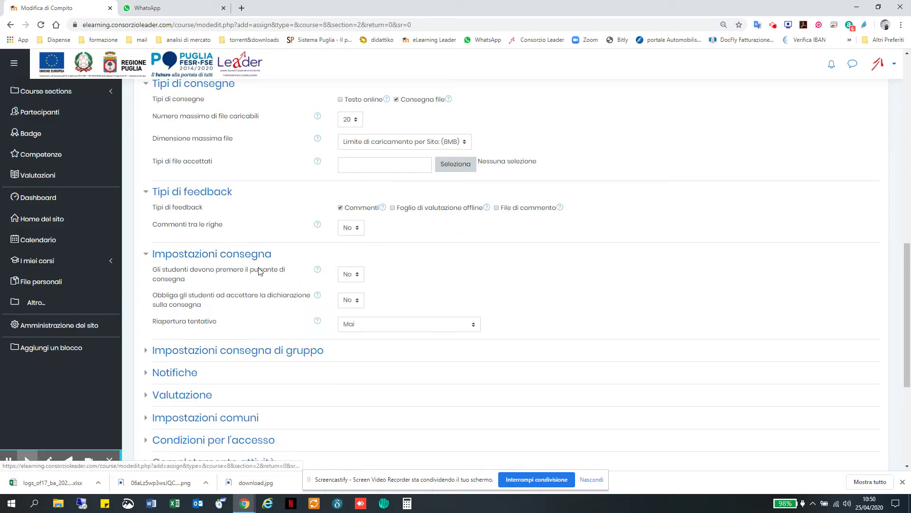
{"action": "scroll", "coordinate": [259, 269], "scroll_direction": "down", "scroll_amount": 1}
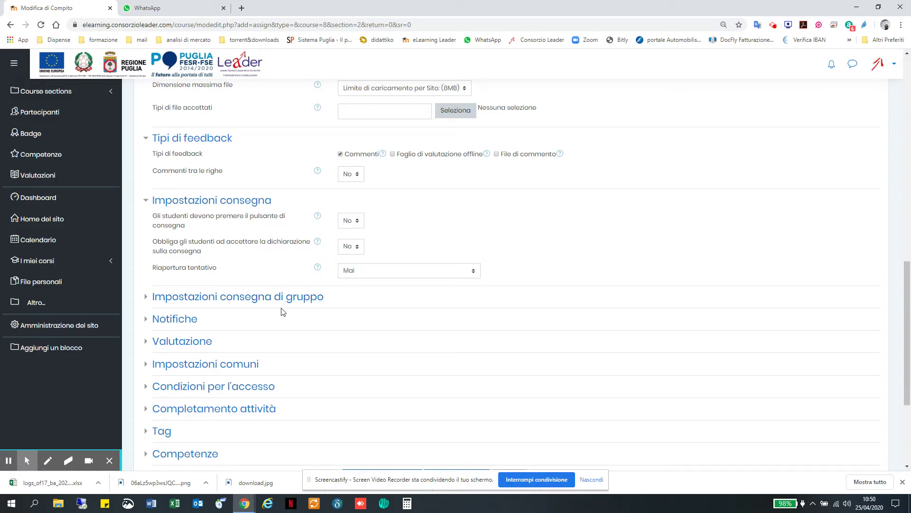
{"action": "scroll", "coordinate": [234, 314], "scroll_direction": "down", "scroll_amount": 1}
{"action": "left_click", "coordinate": [180, 288]}
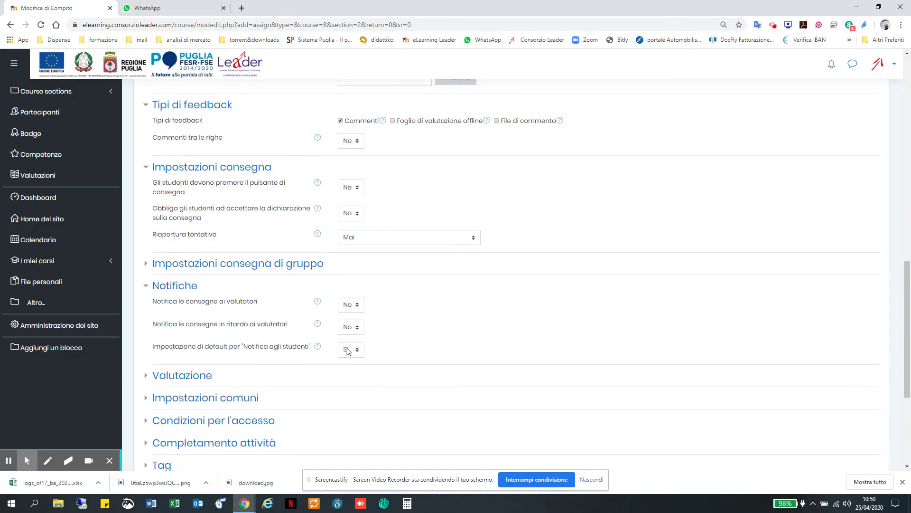
Set the assignment's maximum score to 5 in the Valutazione settings
{"action": "scroll", "coordinate": [349, 353], "scroll_direction": "down", "scroll_amount": 2}
{"action": "left_click", "coordinate": [200, 278]}
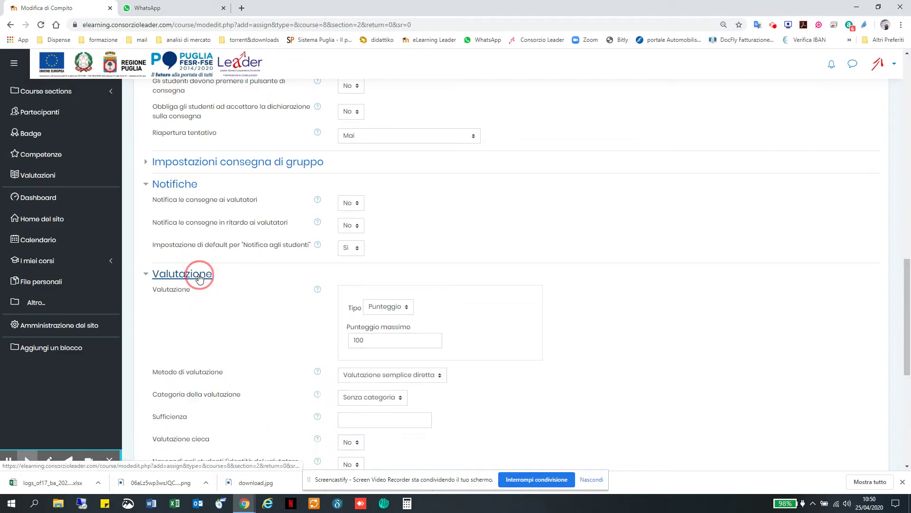
{"action": "scroll", "coordinate": [257, 320], "scroll_direction": "down", "scroll_amount": 1}
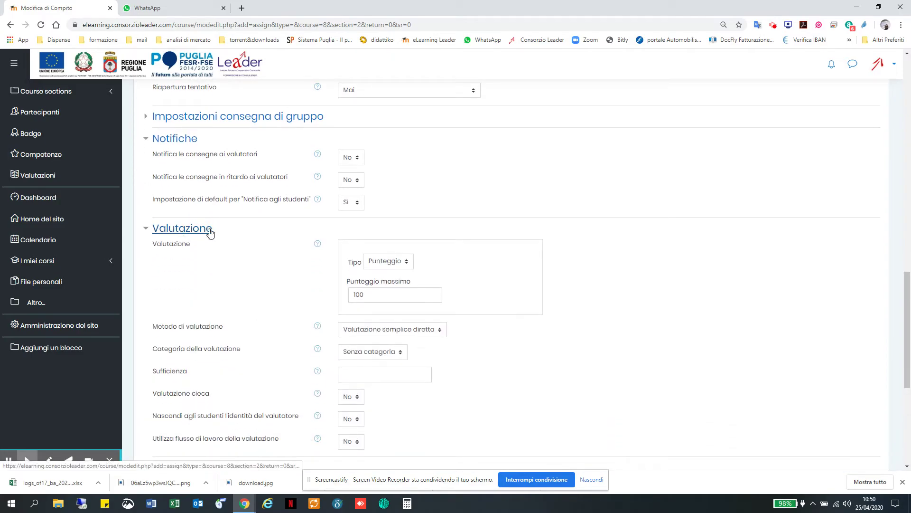
{"action": "double_click", "coordinate": [381, 296]}
{"action": "type", "text": "5"}
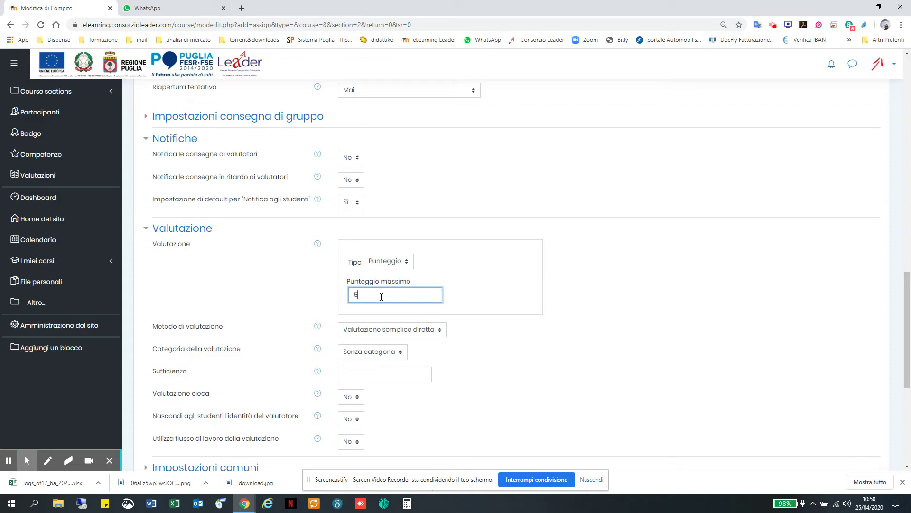
Save the assignment, return to the course and open the new algebra assignment from the 30 Aprile 2020 section
{"action": "scroll", "coordinate": [399, 292], "scroll_direction": "down", "scroll_amount": 1}
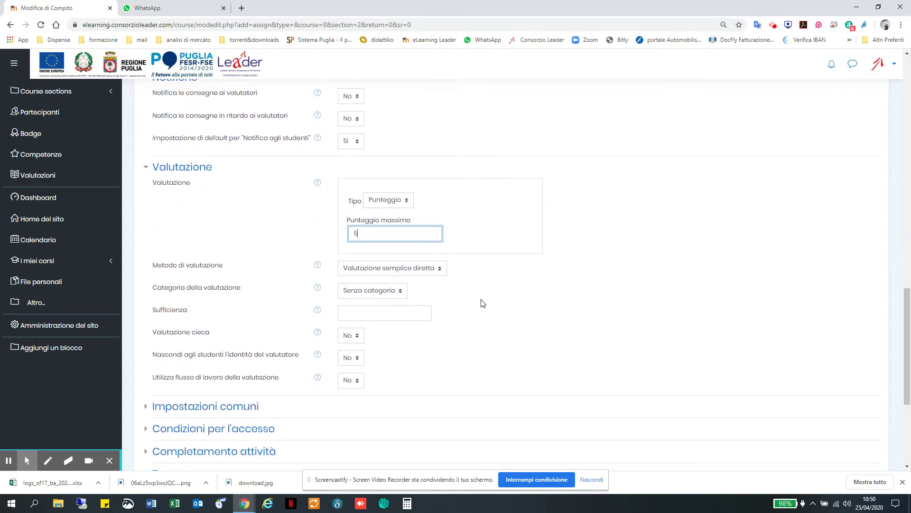
{"action": "scroll", "coordinate": [483, 303], "scroll_direction": "down", "scroll_amount": 1}
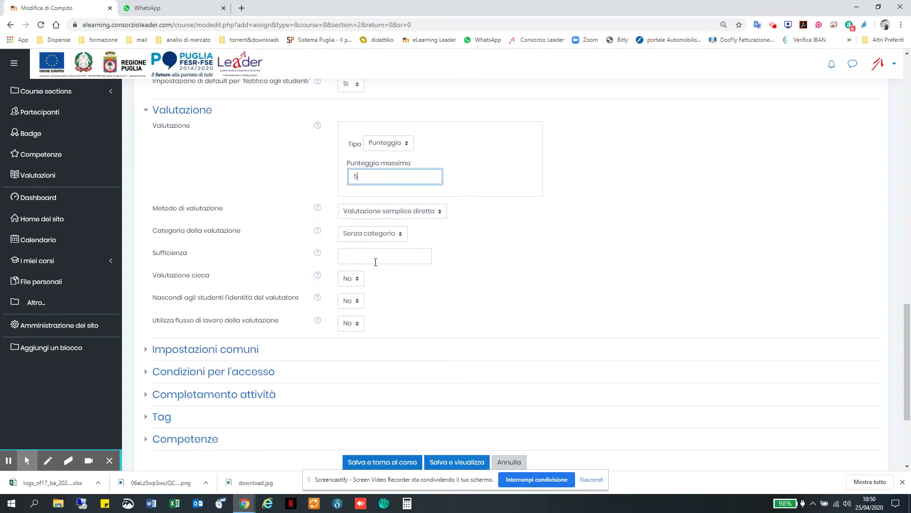
{"action": "scroll", "coordinate": [417, 301], "scroll_direction": "down", "scroll_amount": 2}
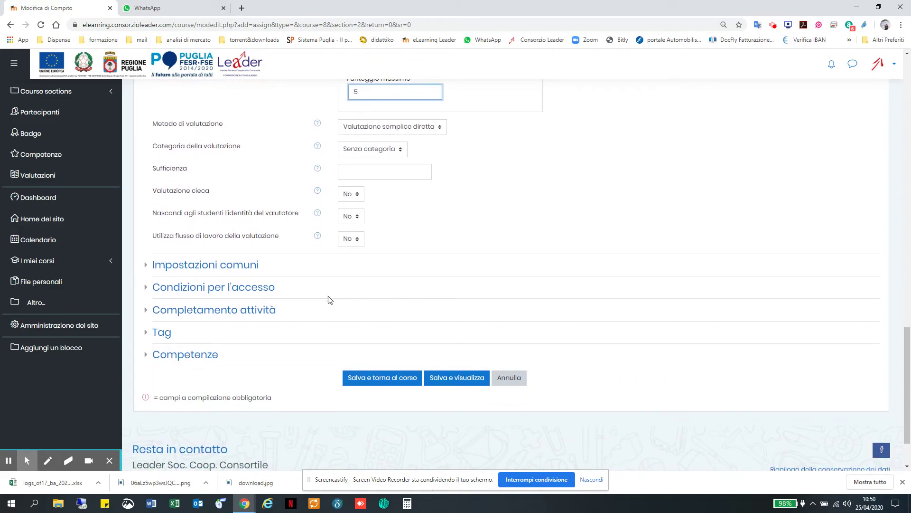
{"action": "left_click", "coordinate": [373, 381]}
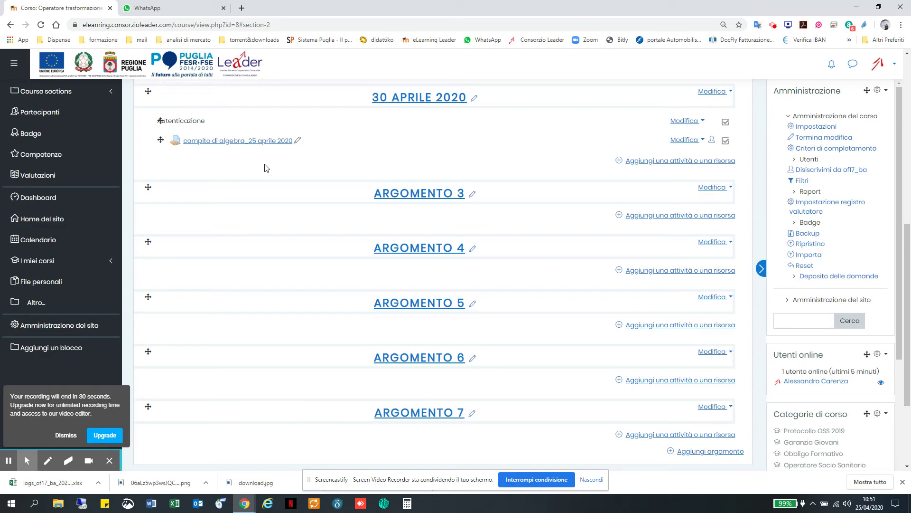
{"action": "left_click", "coordinate": [243, 143]}
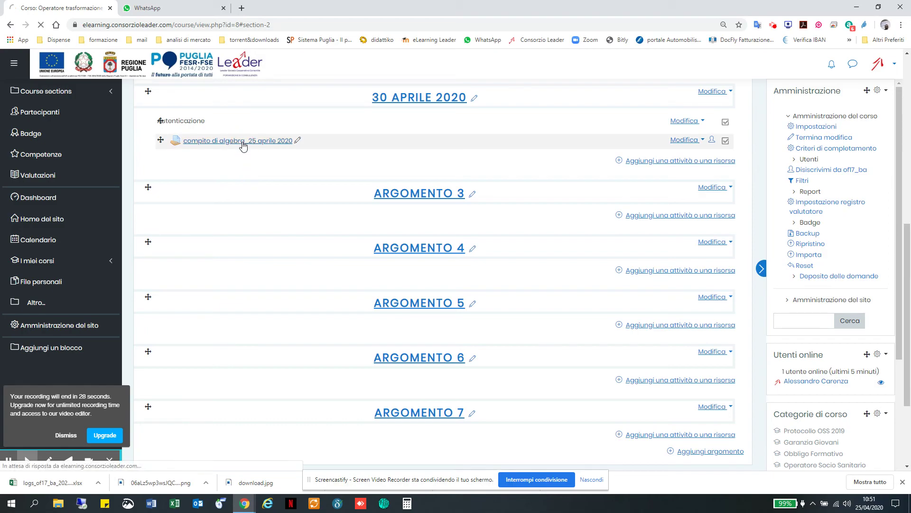